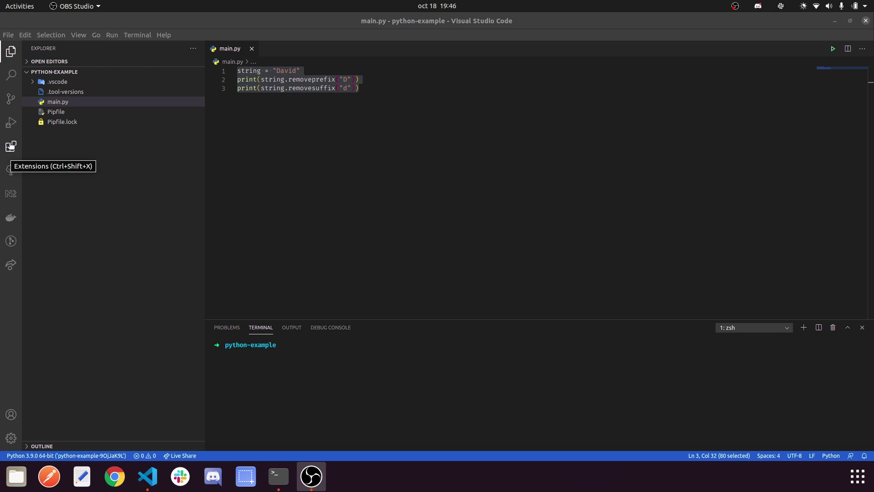
click(11, 146)
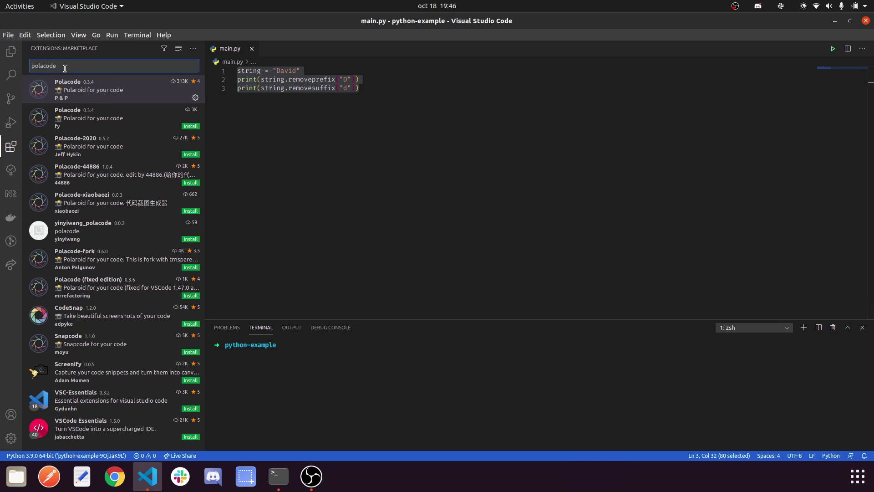
click(123, 96)
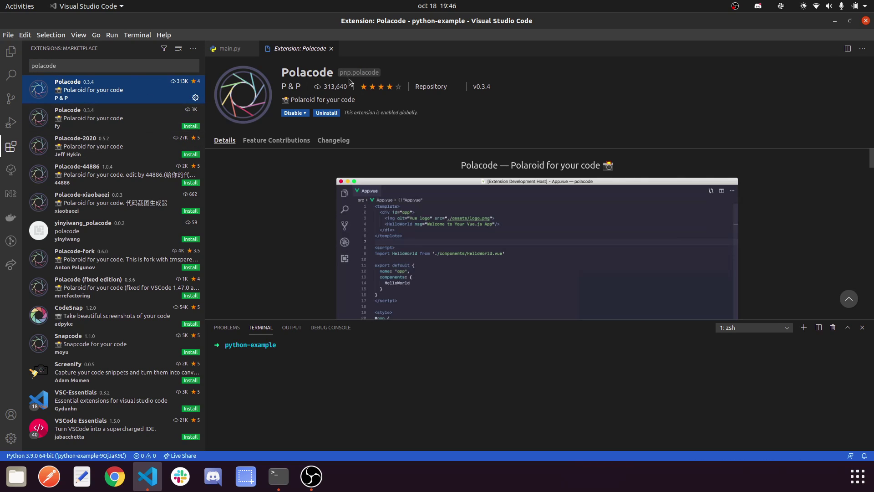
click(331, 49)
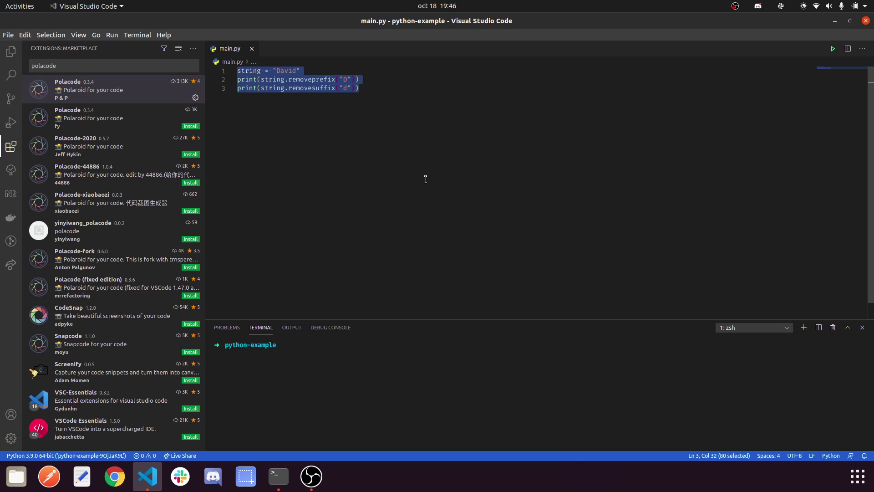
Replace main.py's code with a hello_world function printing "Hello world!" and save it.
key(BackSpace)
text(def )
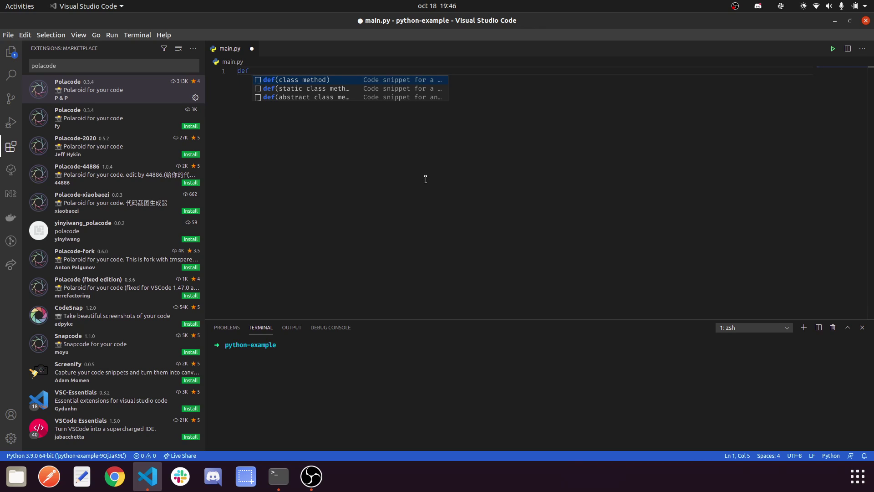
text(hello)
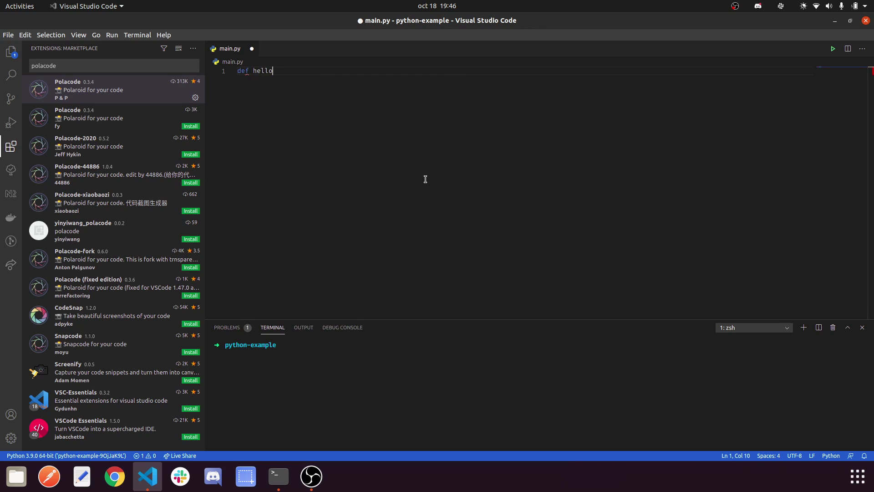
text(_world()
text():)
key(Return)
text(print)
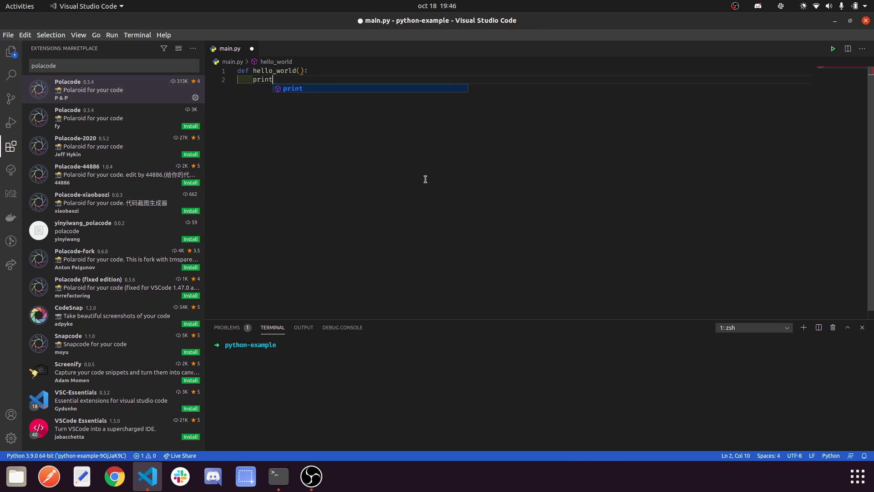
text(("He)
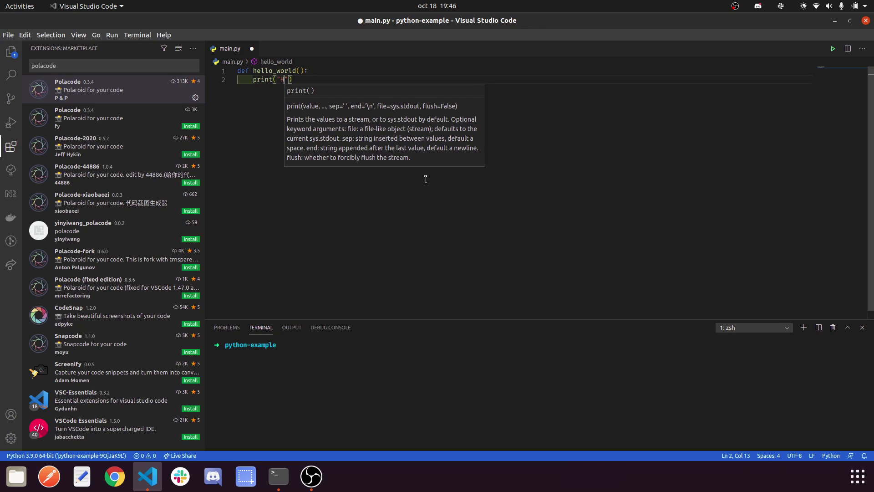
text(llo world)
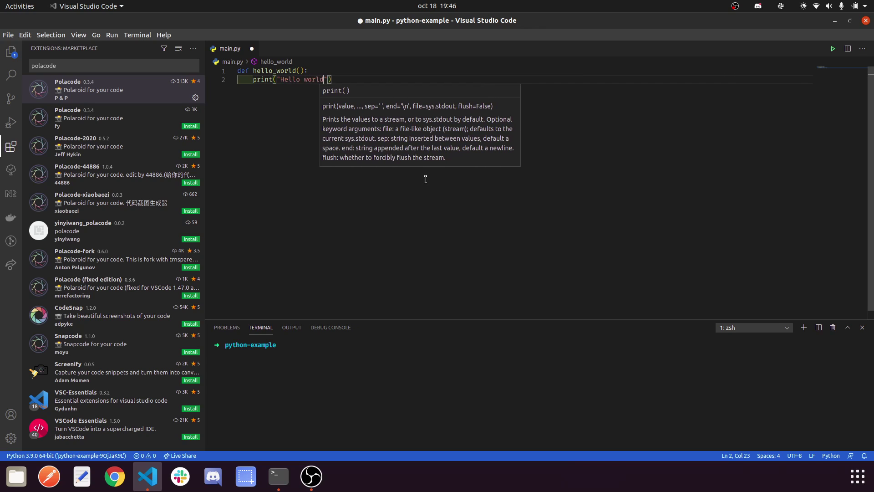
text(!)
key(ctrl+s)
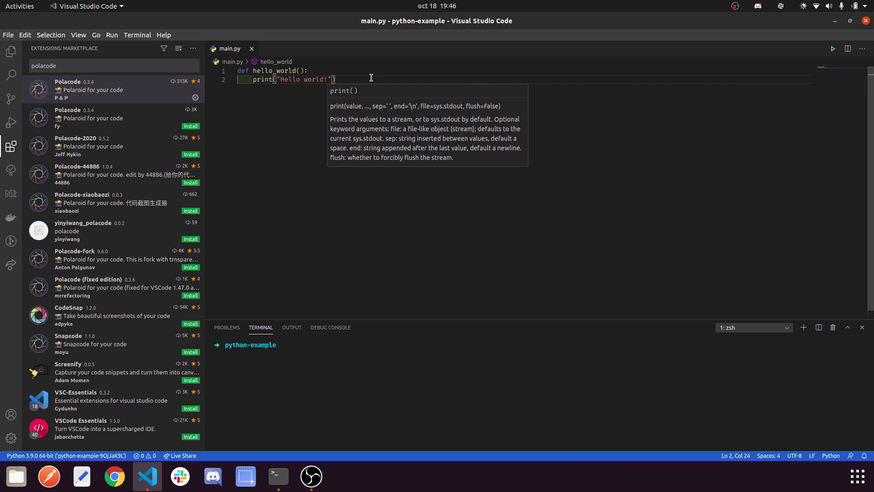
click(375, 79)
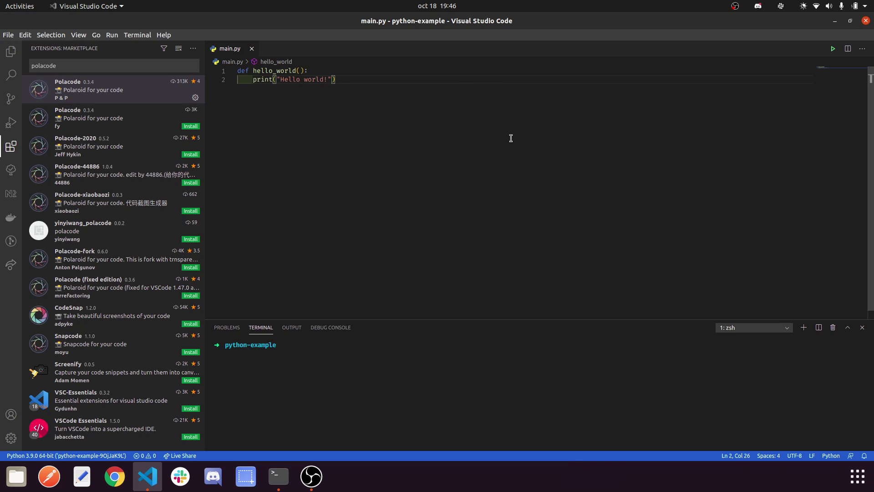
Run the Polacode command from the command palette to open its panel.
key(ctrl+shift+p)
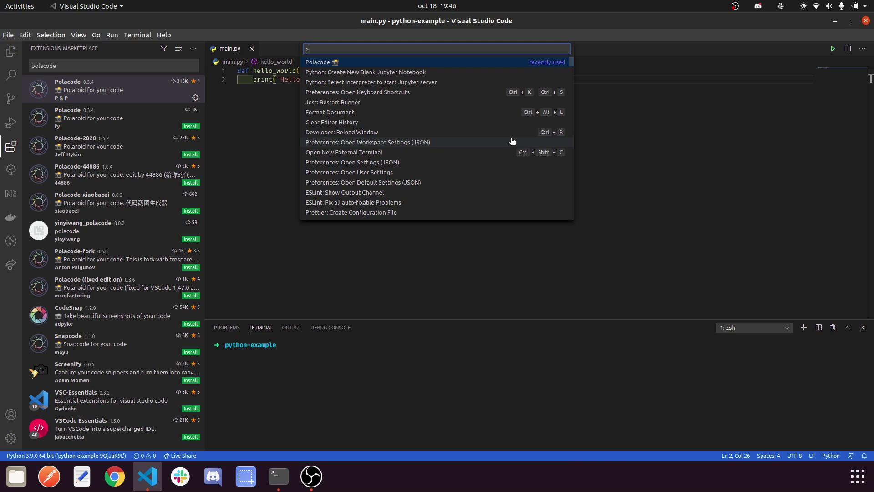
text(po)
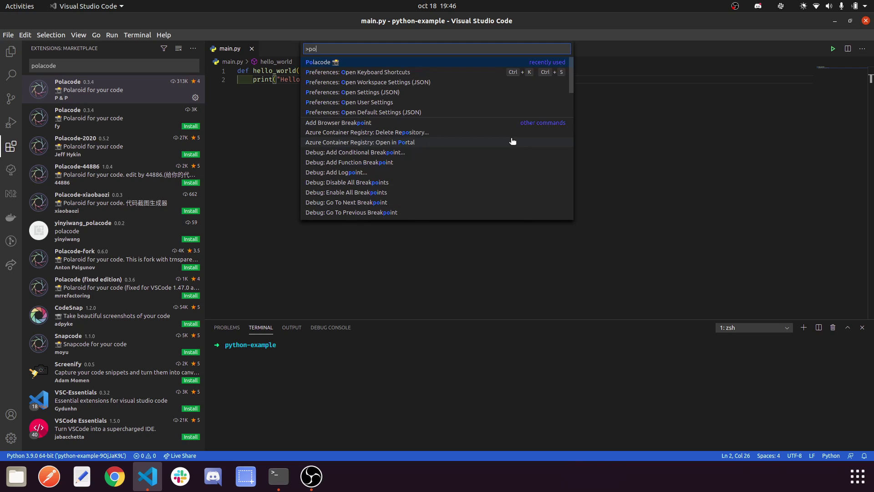
key(Return)
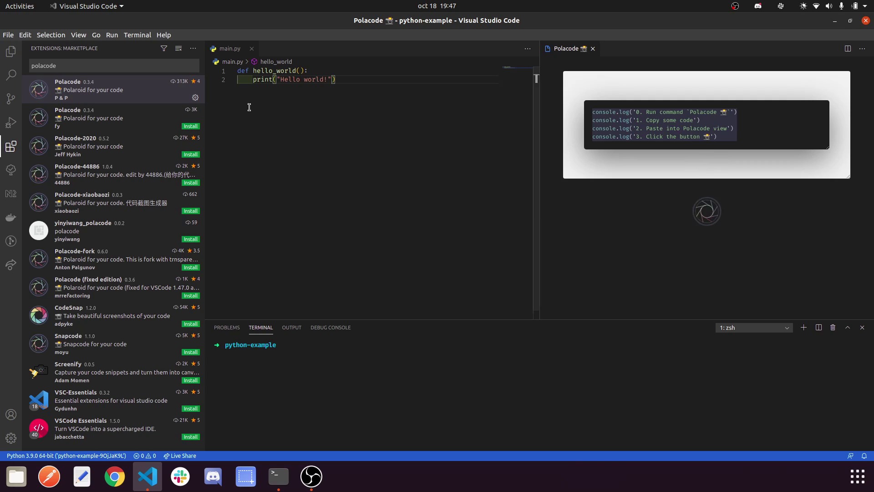
Copy all of the hello_world code from main.py into the Polacode panel.
click(385, 72)
key(ctrl+a)
key(ctrl+c)
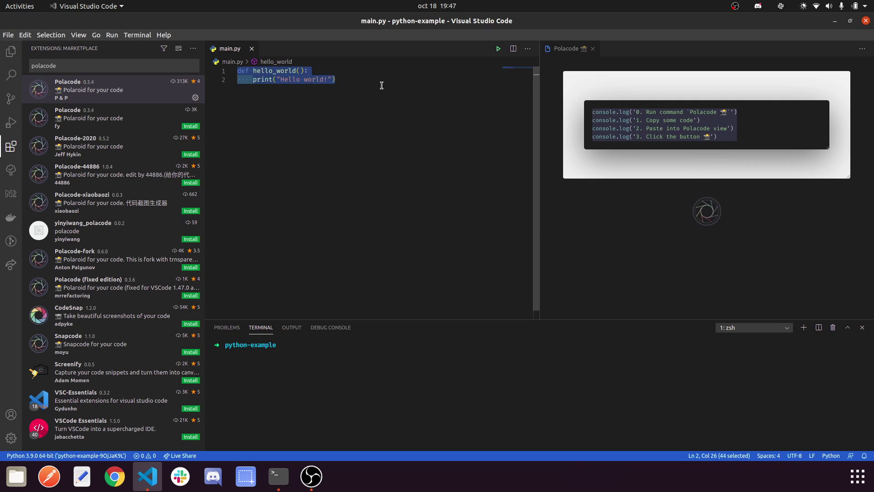
click(662, 133)
key(ctrl+v)
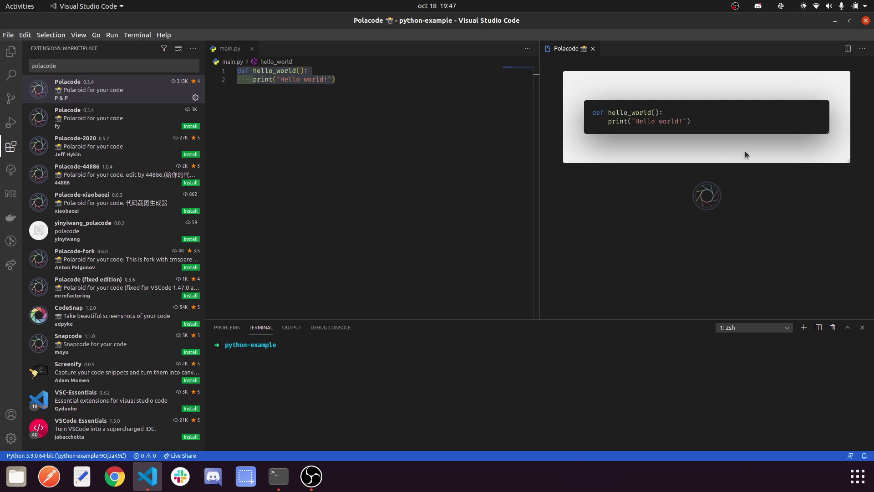
Capture the snippet, save it as code.png on the Desktop, and show the desktop.
click(707, 196)
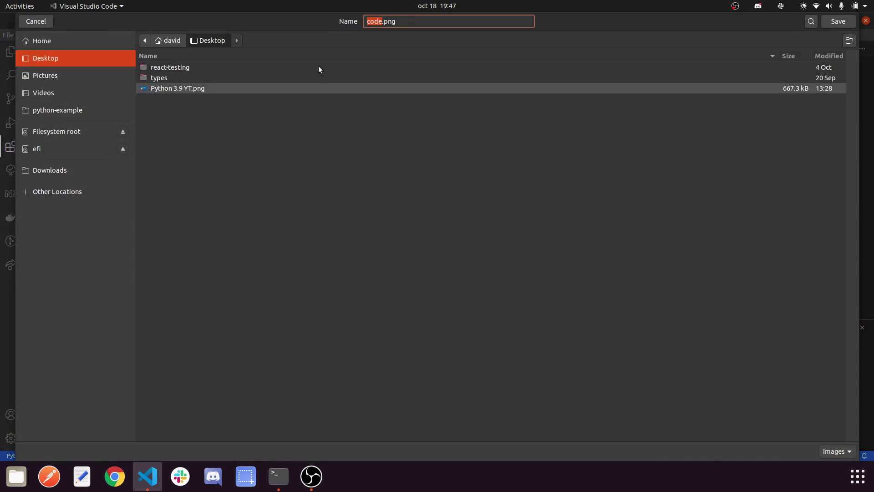
click(839, 23)
key(super+d)
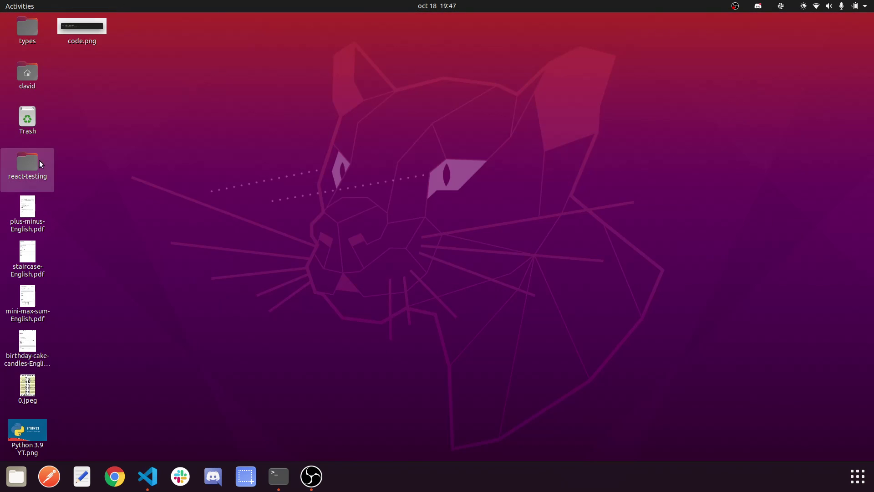
Open code.png from the desktop in Image Viewer.
double_click(82, 35)
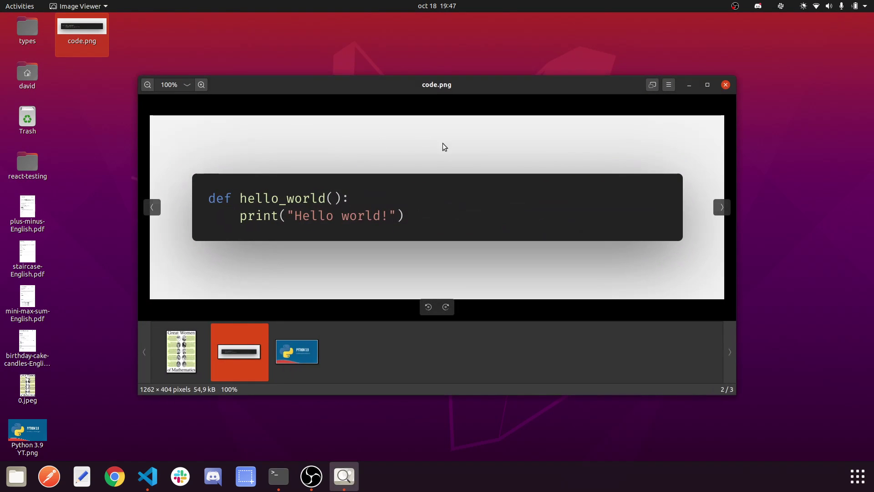